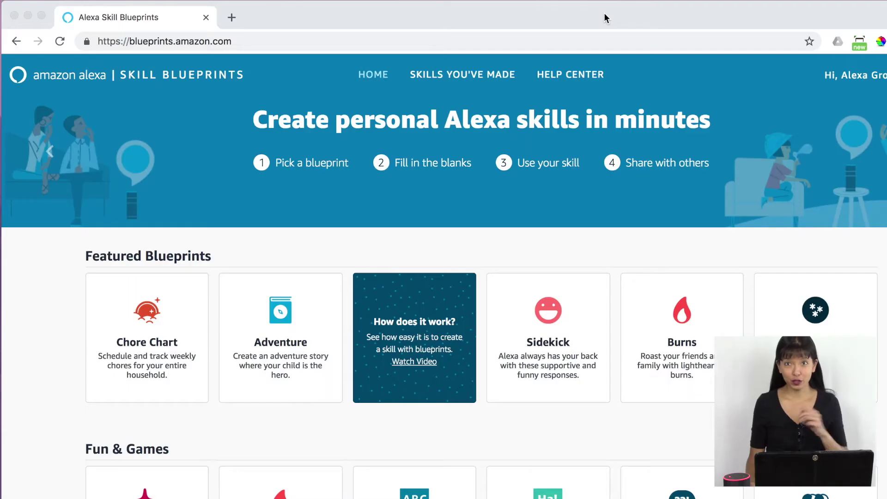
# Step: Reload blueprints.amazon.com and open the 'Hi, Alexa' account dropdown
pyautogui.click(449, 38)
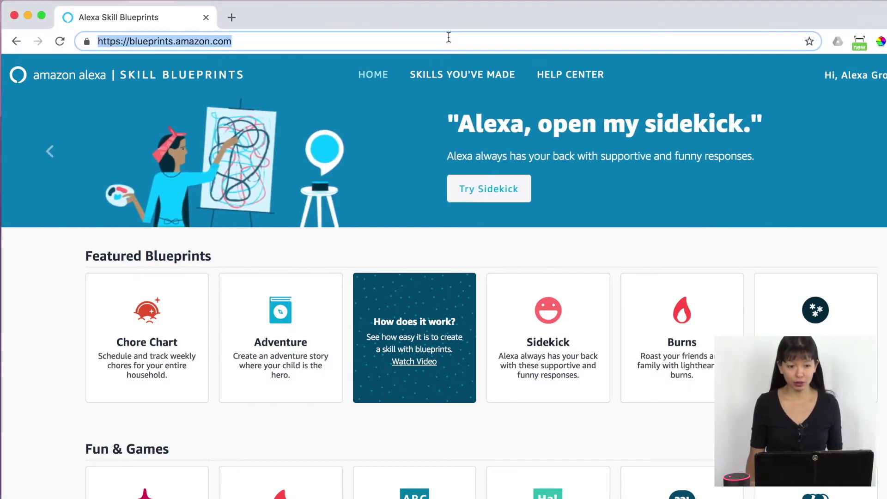
pyautogui.write('blue')
pyautogui.press('Return')
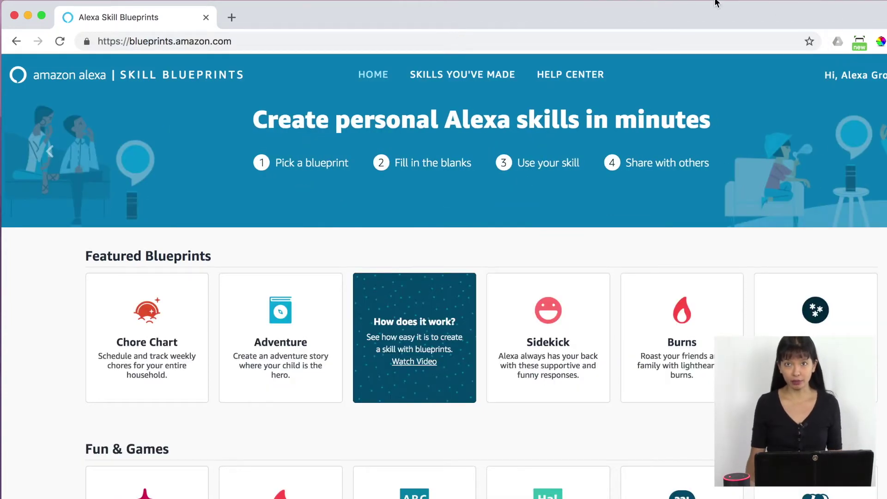
pyautogui.click(879, 75)
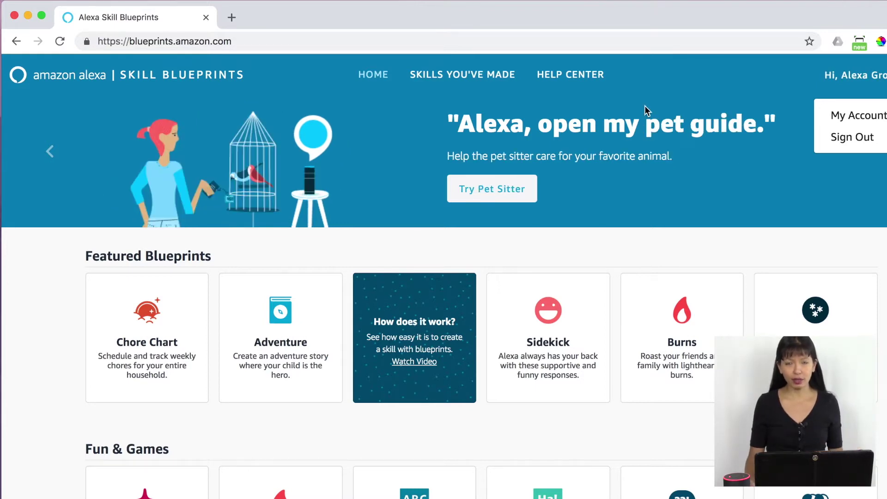
pyautogui.scroll(-5, 761, 214)
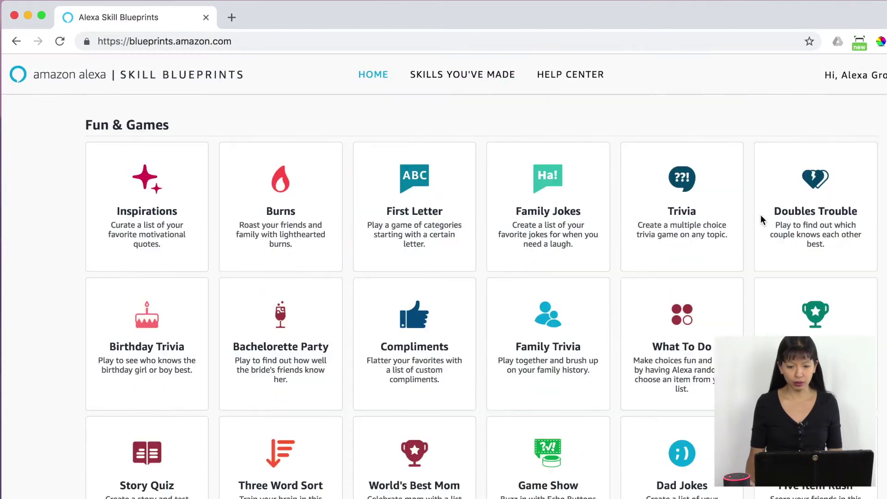
pyautogui.scroll(-4, 761, 221)
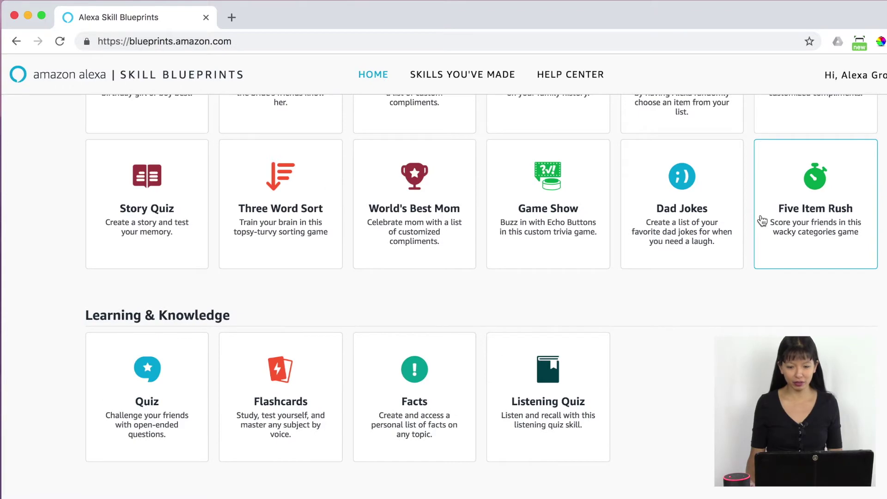
pyautogui.scroll(9, 762, 221)
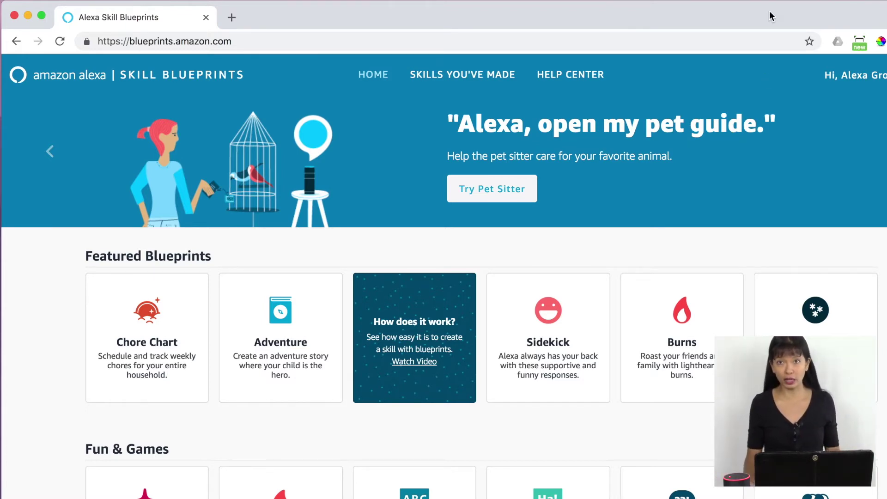
pyautogui.scroll(-5, 810, 247)
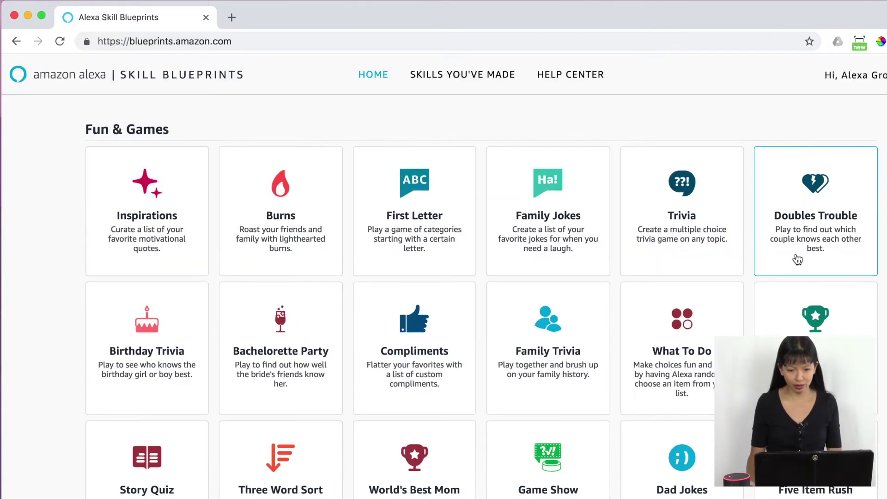
pyautogui.scroll(-1, 798, 256)
pyautogui.scroll(-2, 797, 258)
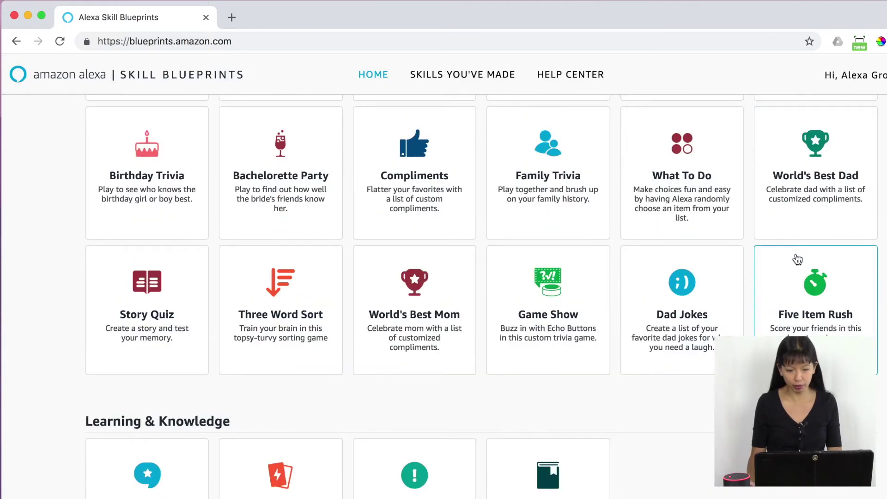
pyautogui.scroll(-3, 797, 257)
pyautogui.scroll(-2, 797, 258)
pyautogui.scroll(-2, 798, 258)
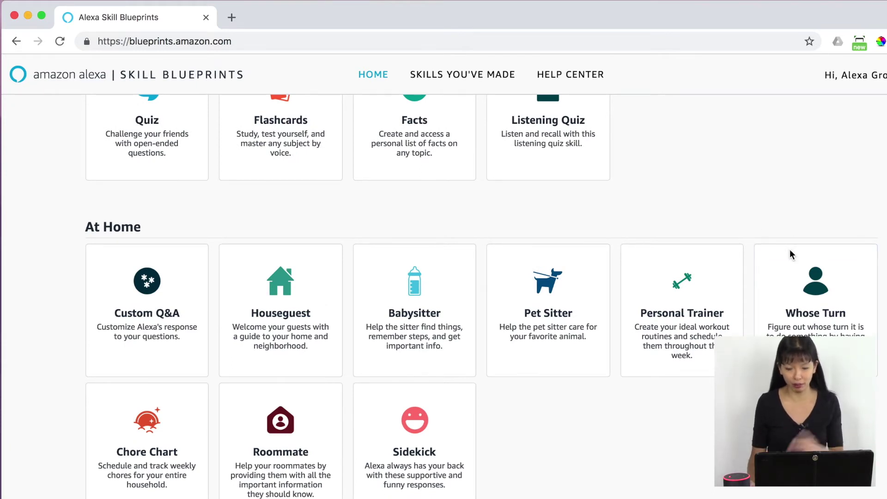
# Step: Start a new skill from the Whose Turn blueprint via Make Your Own
pyautogui.click(813, 290)
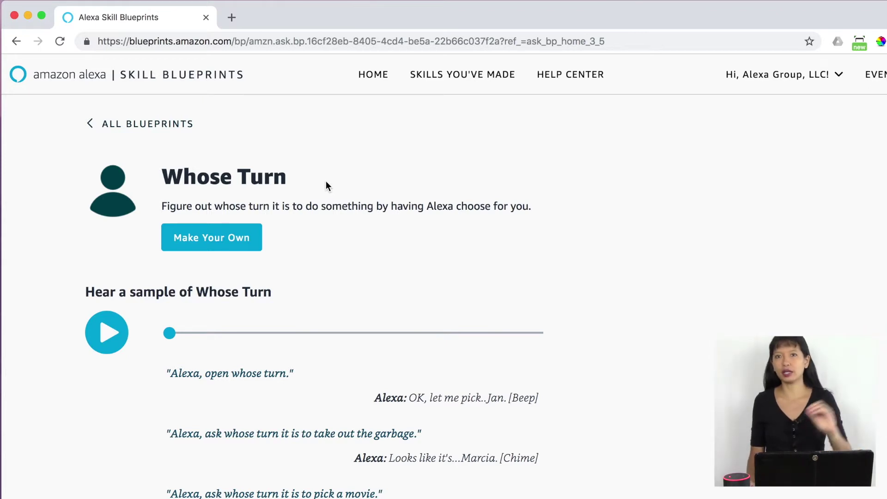
pyautogui.click(208, 239)
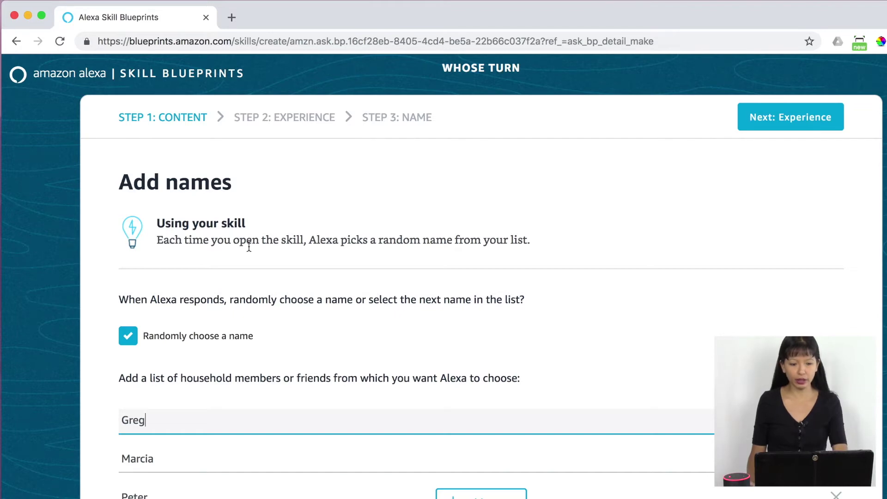
pyautogui.scroll(-1, 248, 246)
pyautogui.scroll(-6, 249, 247)
pyautogui.scroll(3, 249, 245)
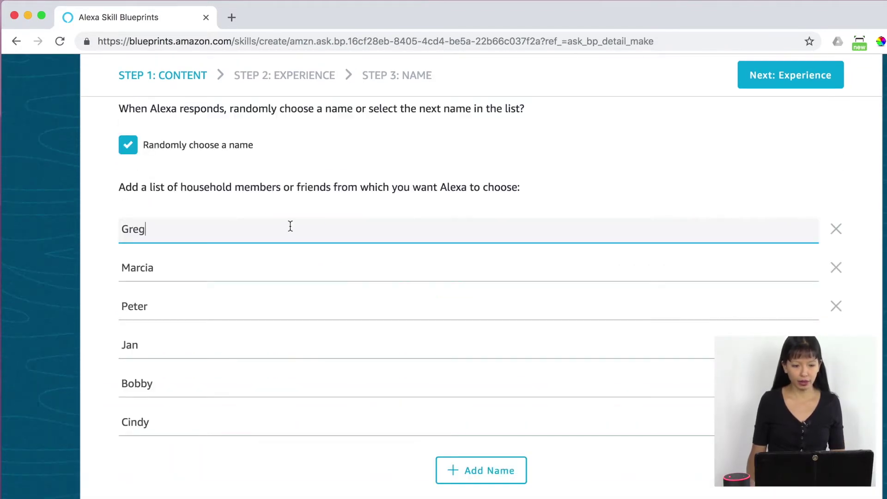
# Step: Replace the sample names so the list reads Caroline, Tia, Paul, Diane, Jody and Eric
pyautogui.click(836, 231)
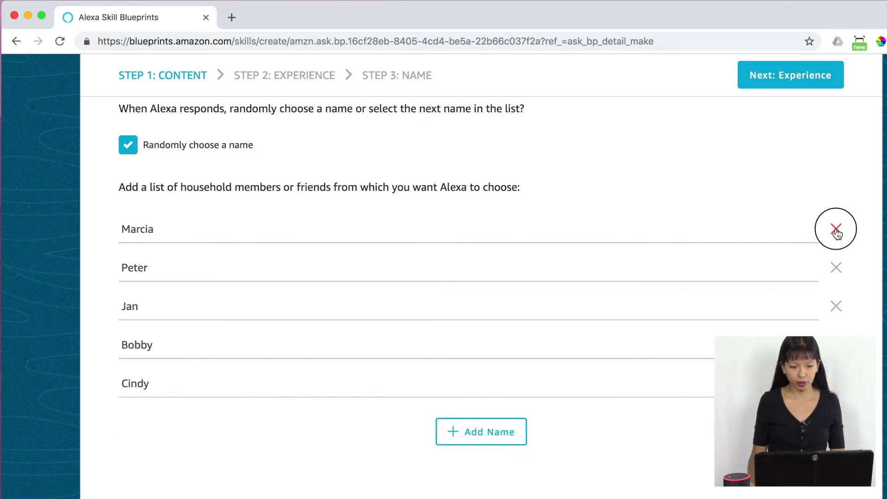
pyautogui.doubleClick(128, 232)
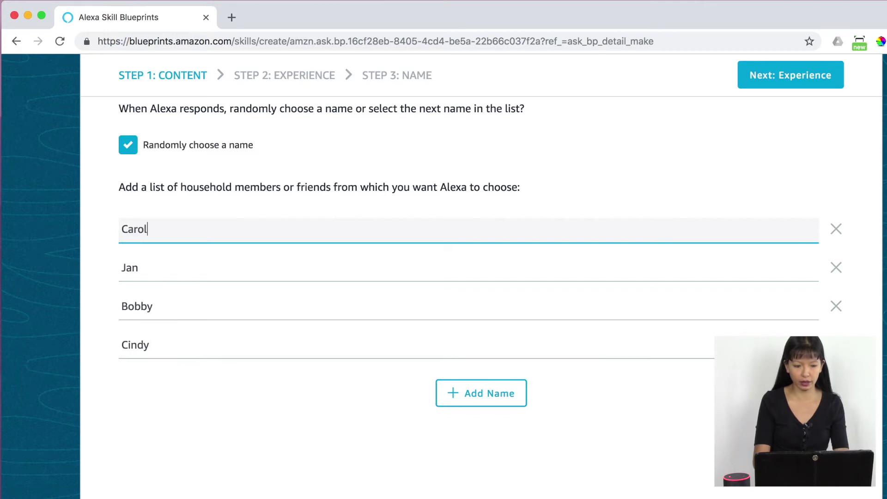
pyautogui.doubleClick(134, 260)
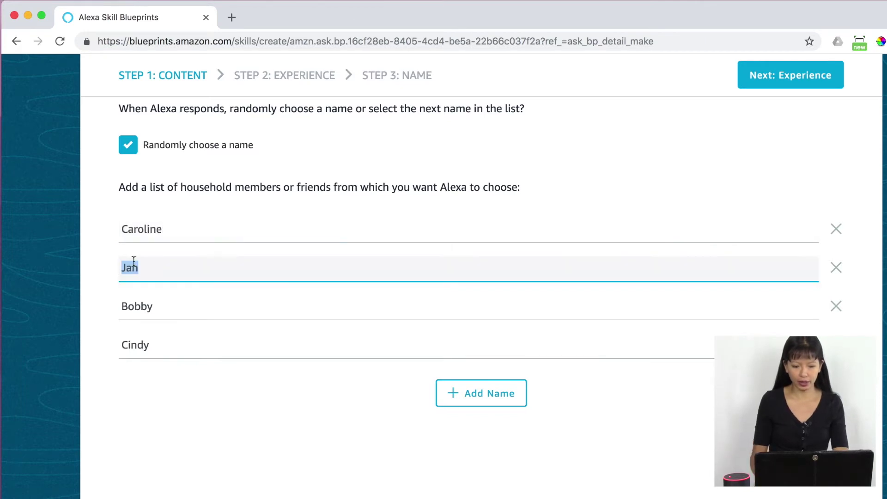
pyautogui.press('Tab')
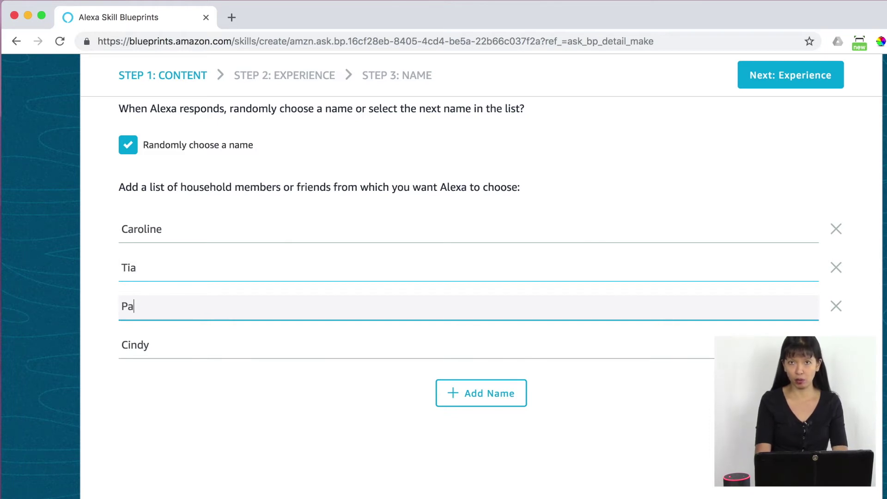
pyautogui.press('Tab')
pyautogui.write('S')
pyautogui.write('Diane')
pyautogui.press('Return')
pyautogui.write('Jod')
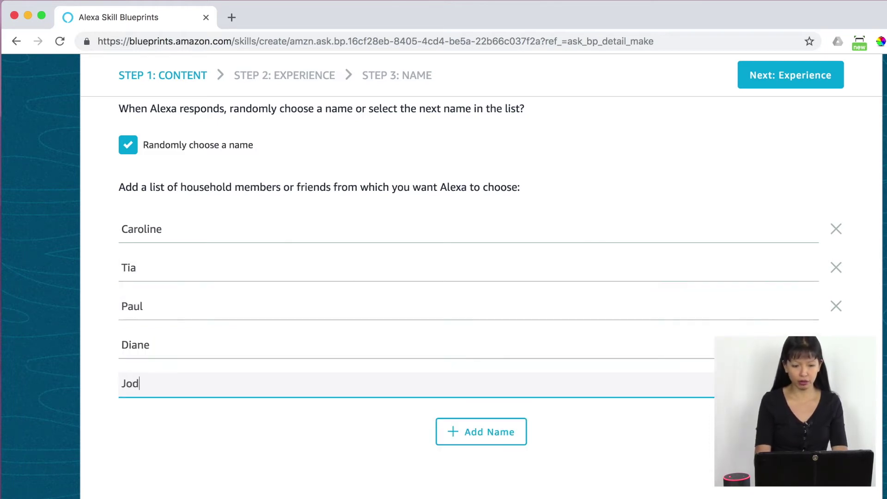
pyautogui.write('y')
pyautogui.click(485, 437)
pyautogui.write('Eric')
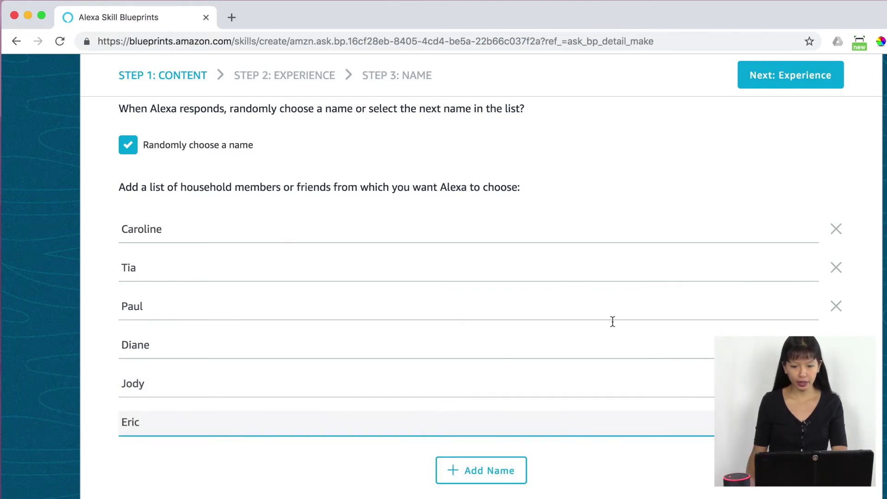
pyautogui.click(753, 76)
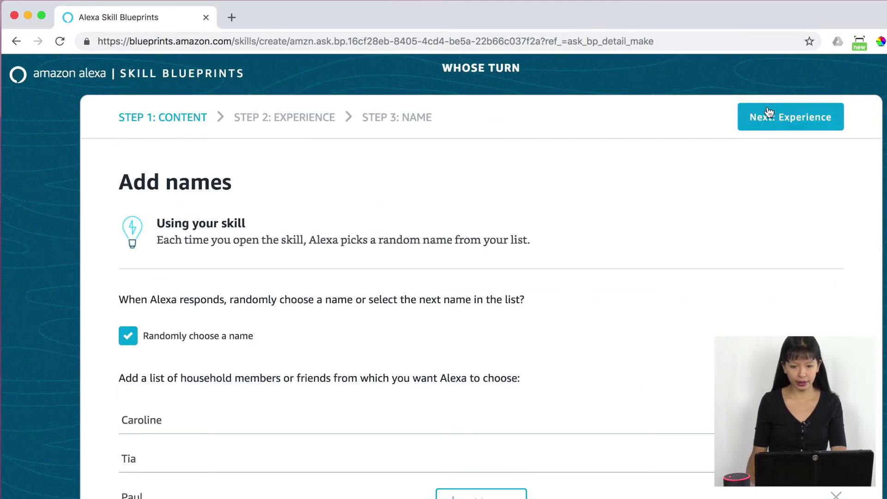
# Step: Add a new introduction with the Musical > Drum And Cymbal 1 sound
pyautogui.click(769, 115)
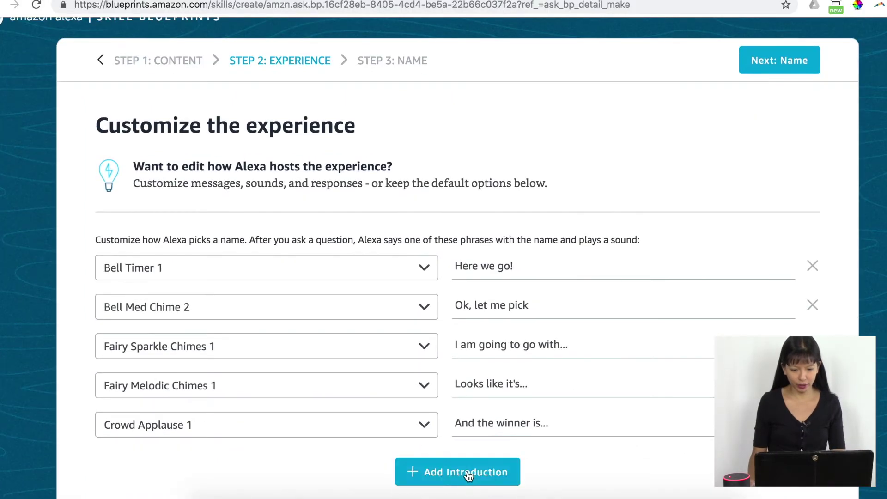
pyautogui.click(468, 471)
pyautogui.click(380, 462)
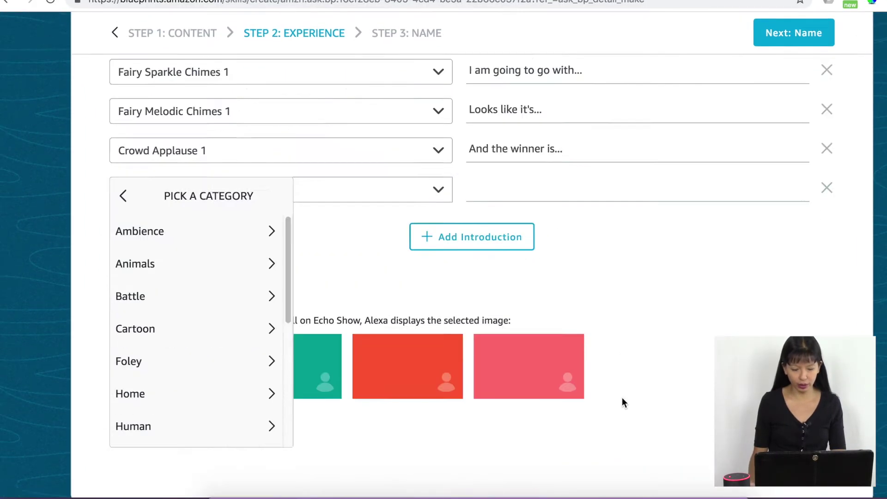
pyautogui.scroll(-5, 171, 272)
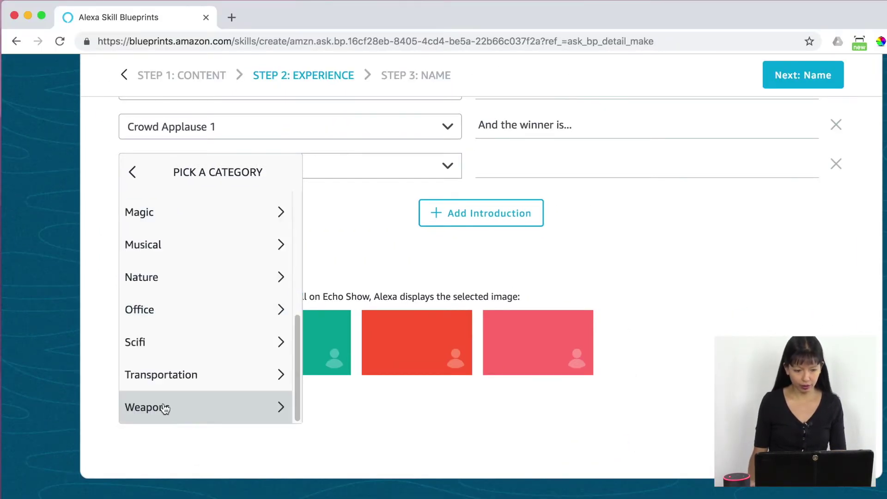
pyautogui.click(163, 253)
pyautogui.click(202, 299)
pyautogui.scroll(-10, 201, 291)
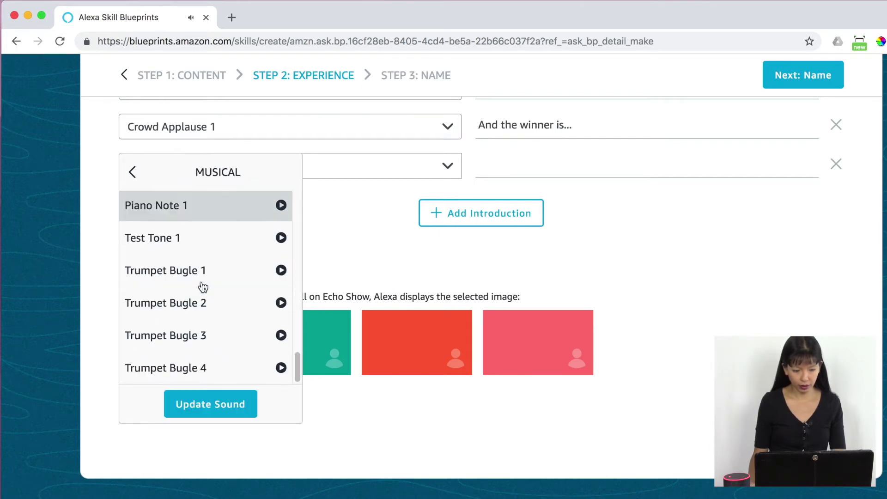
pyautogui.scroll(8, 202, 287)
pyautogui.scroll(-1, 201, 286)
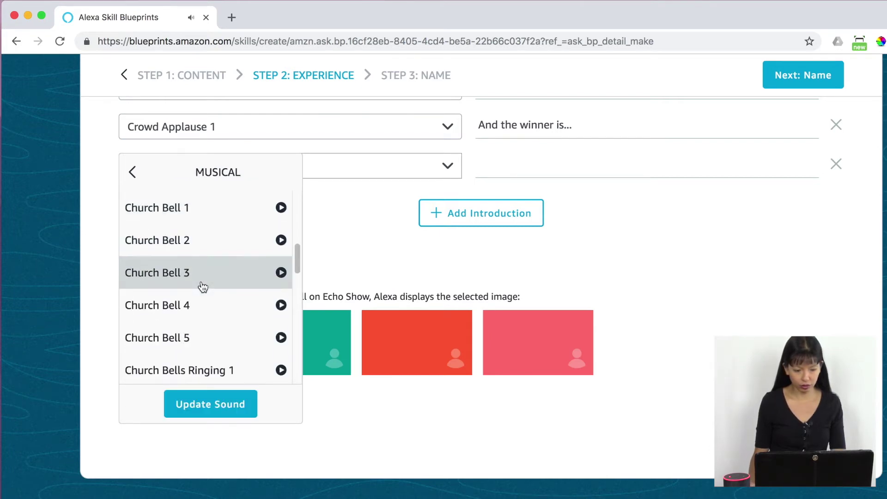
pyautogui.scroll(-5, 200, 285)
pyautogui.scroll(4, 193, 248)
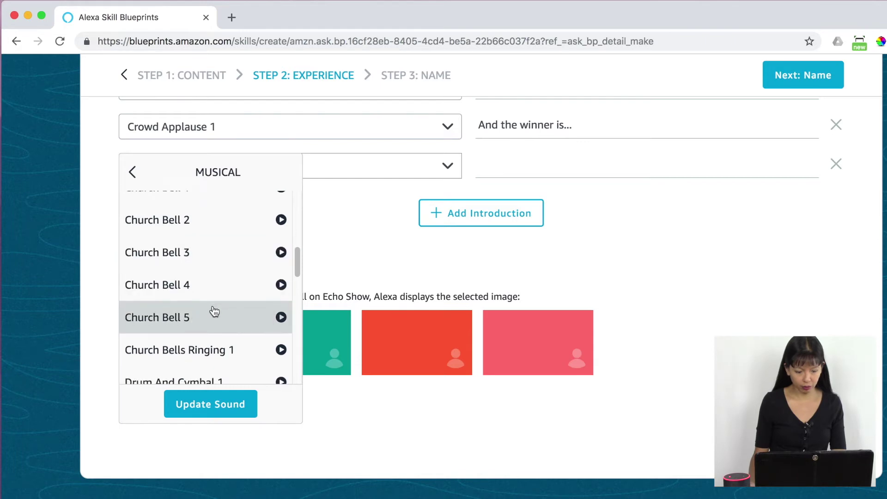
pyautogui.scroll(-1, 212, 313)
pyautogui.click(218, 353)
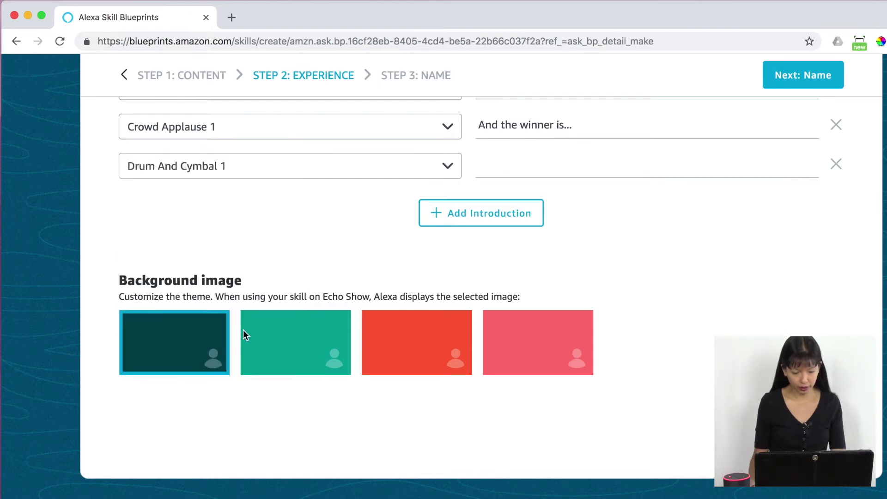
# Step: Write the 'And I chose...' phrase, choose the teal background, and continue to naming
pyautogui.click(549, 148)
pyautogui.write('And the s')
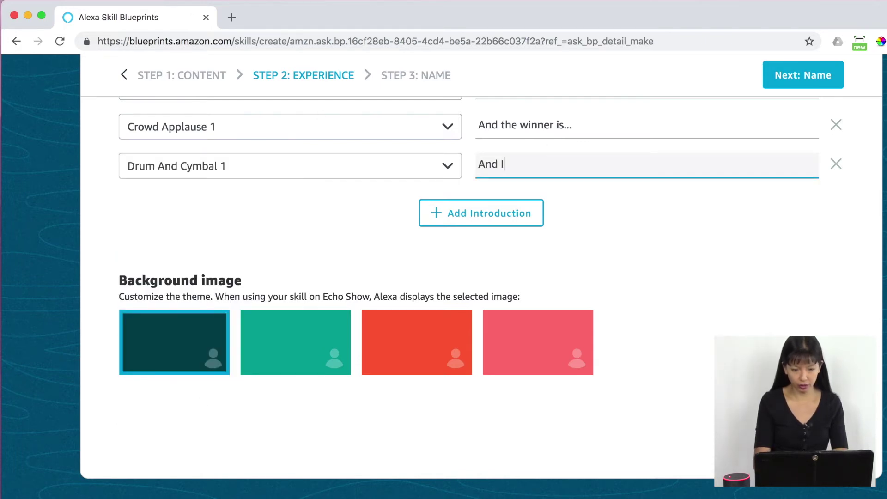
pyautogui.scroll(5, 436, 265)
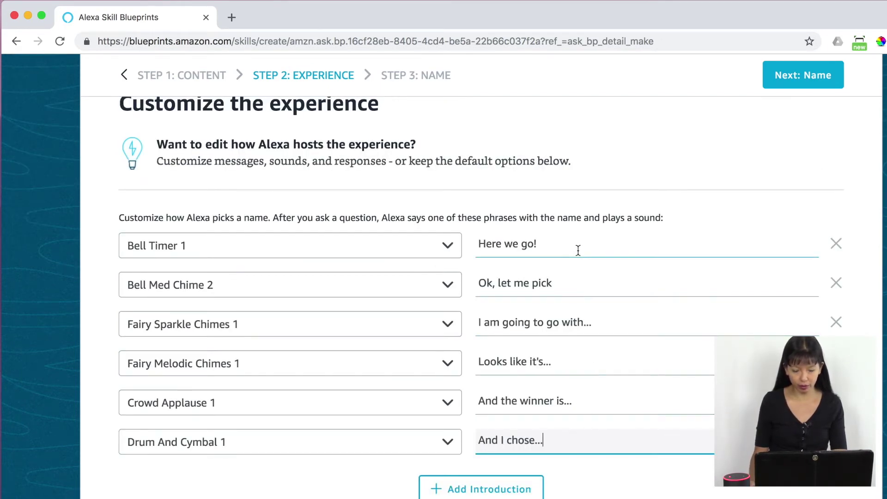
pyautogui.scroll(-5, 184, 401)
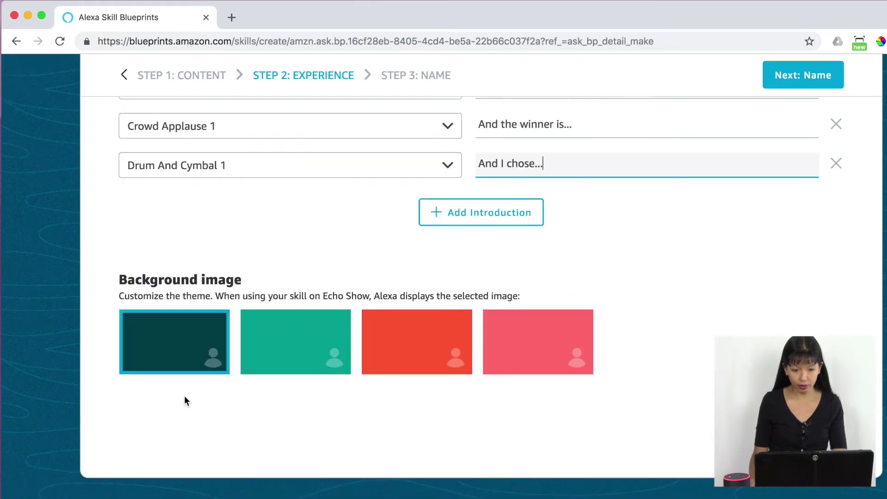
pyautogui.click(296, 356)
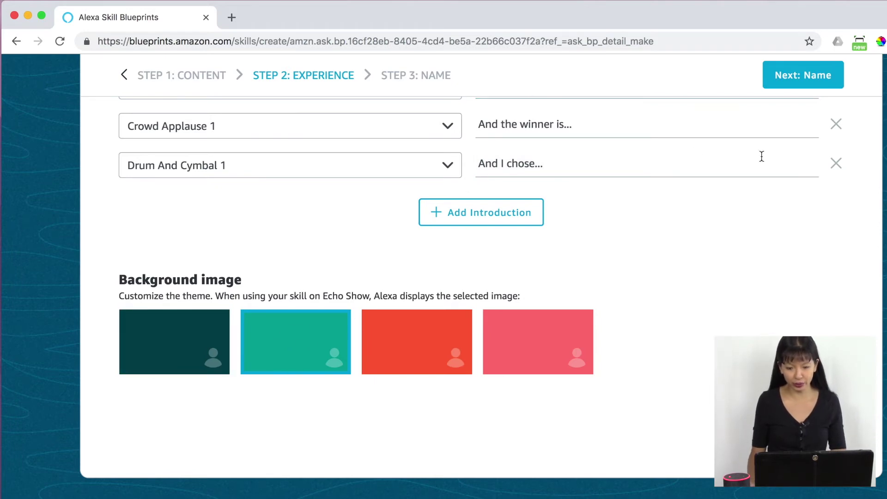
pyautogui.click(806, 88)
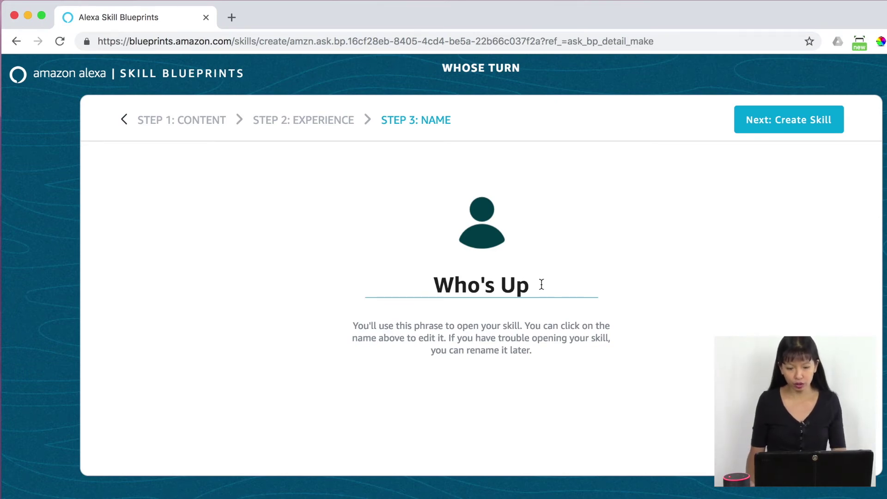
# Step: Confirm the skill name Who's Up and create the skill
pyautogui.click(514, 284)
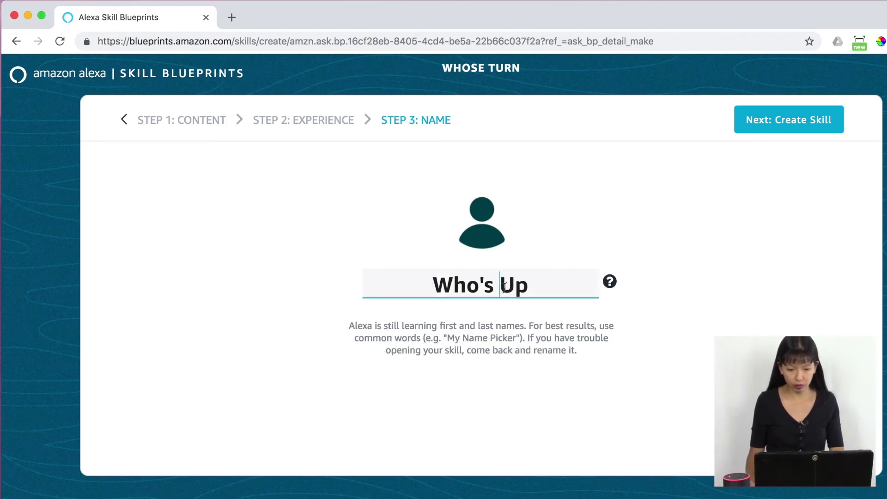
pyautogui.click(809, 126)
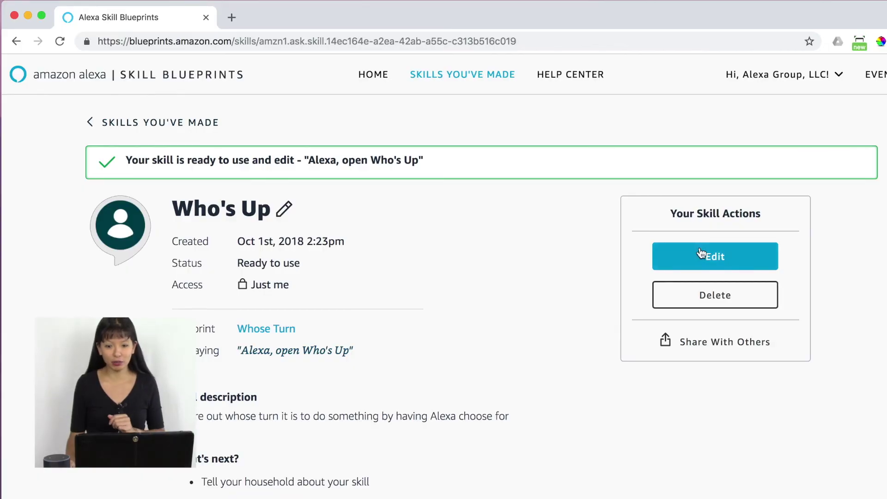
# Step: Share Who's Up with others, answering No to the under-13 question
pyautogui.click(733, 342)
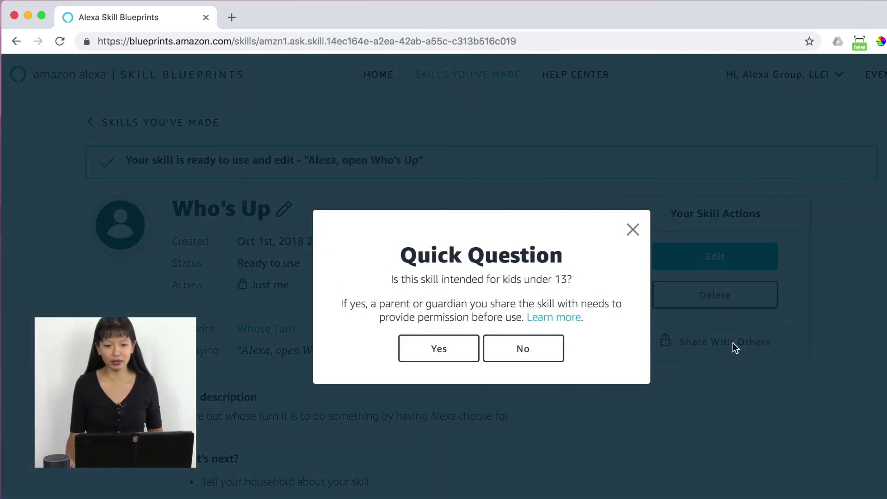
pyautogui.click(525, 354)
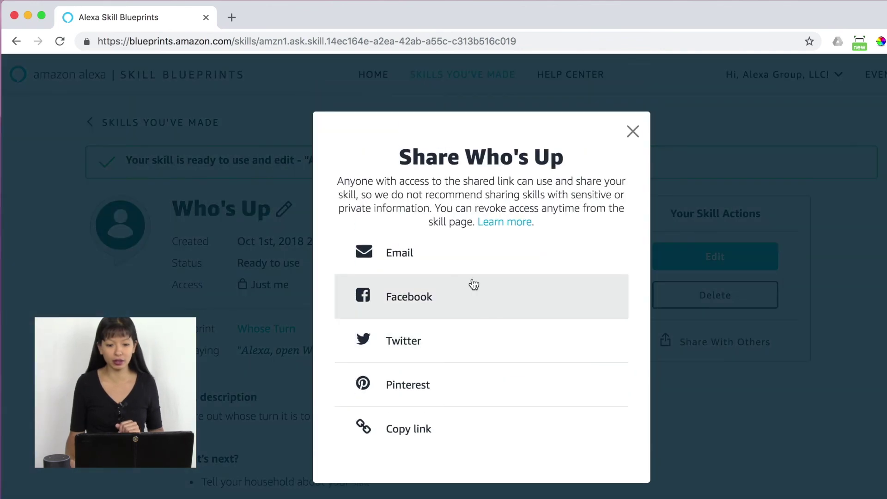